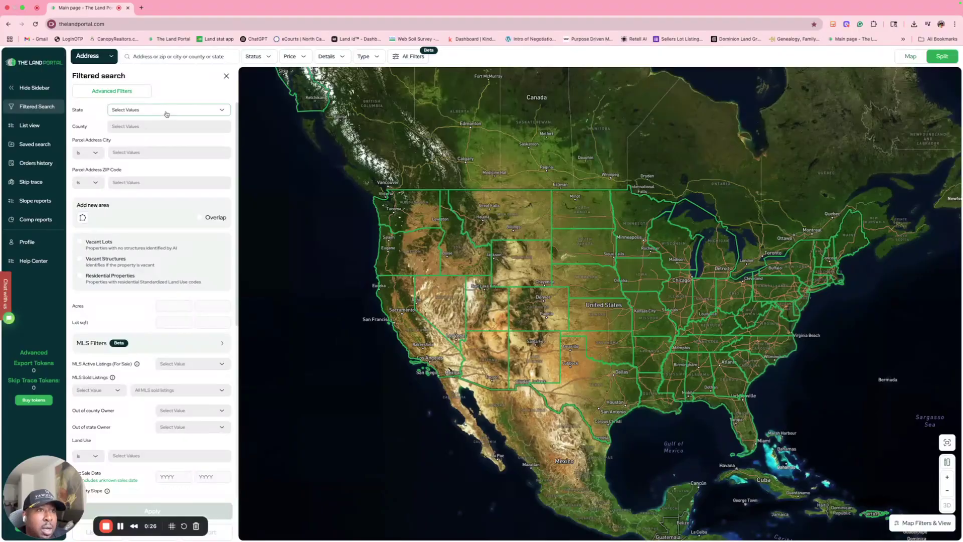
# Restrict the filtered search to Mecklenburg county in North Carolina
pyautogui.write('north')
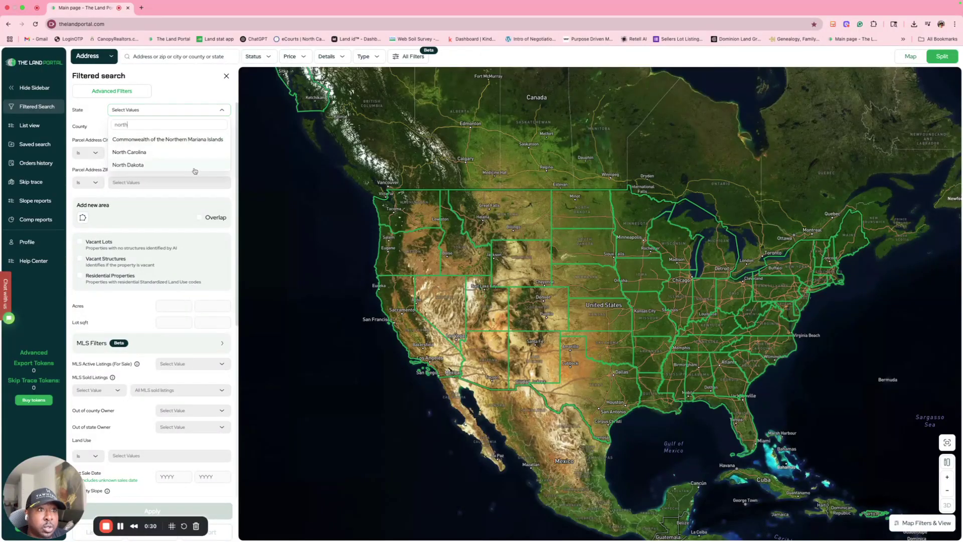
pyautogui.click(170, 154)
pyautogui.click(140, 127)
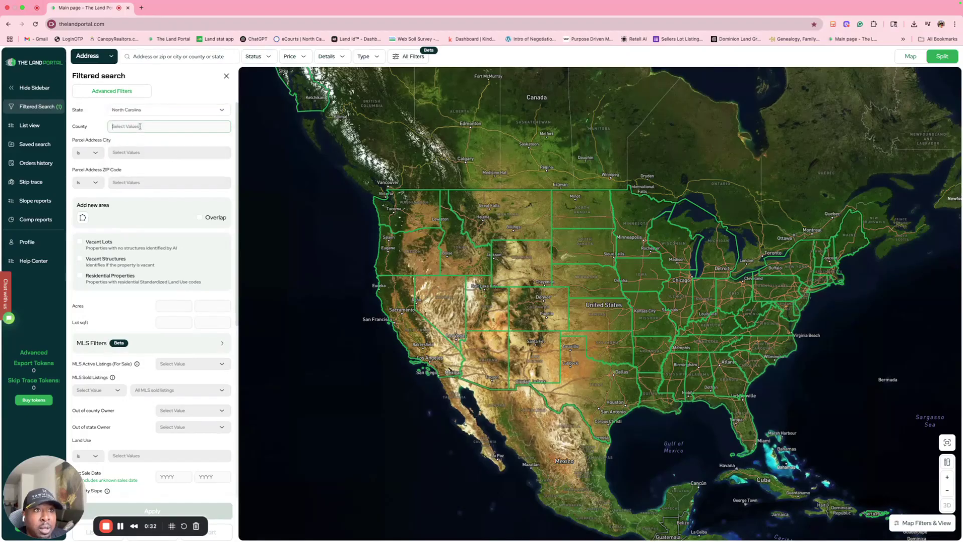
pyautogui.write('meckle')
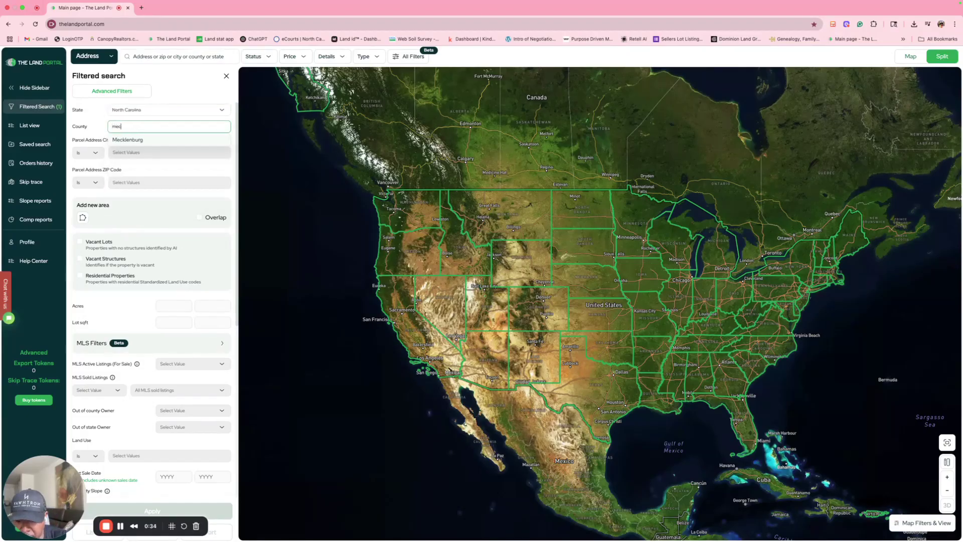
pyautogui.click(141, 142)
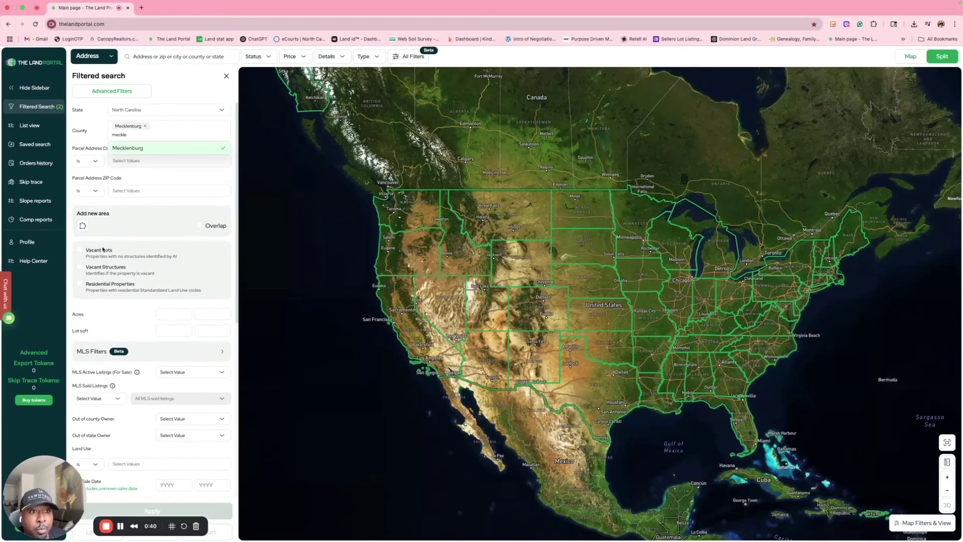
pyautogui.click(79, 248)
# Set the Land Locked filter to No
pyautogui.scroll(-5, 121, 253)
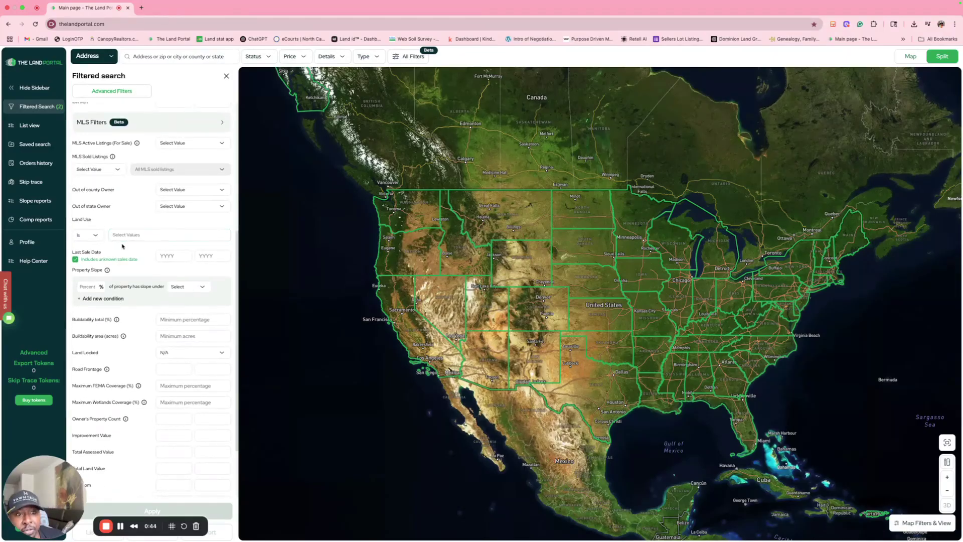
pyautogui.scroll(-2, 122, 248)
pyautogui.click(197, 273)
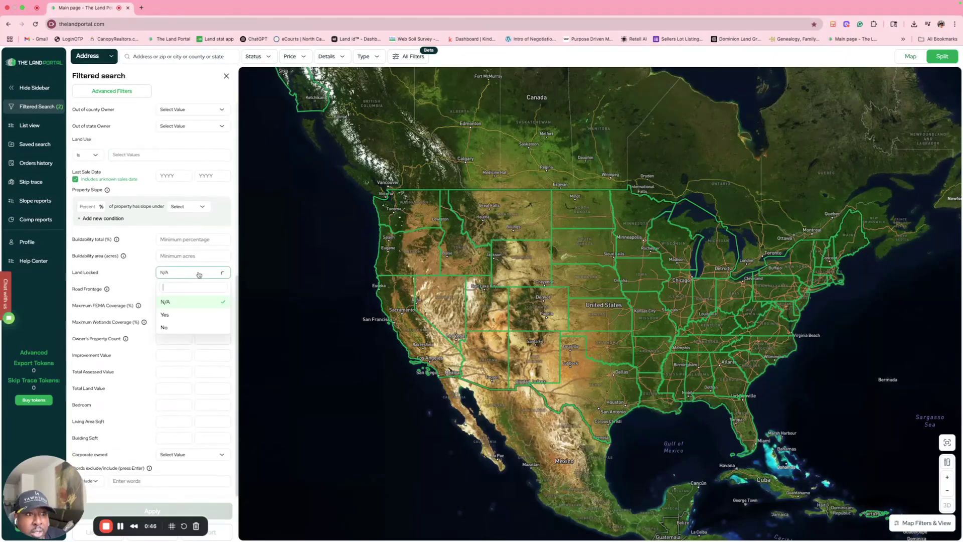
pyautogui.click(173, 327)
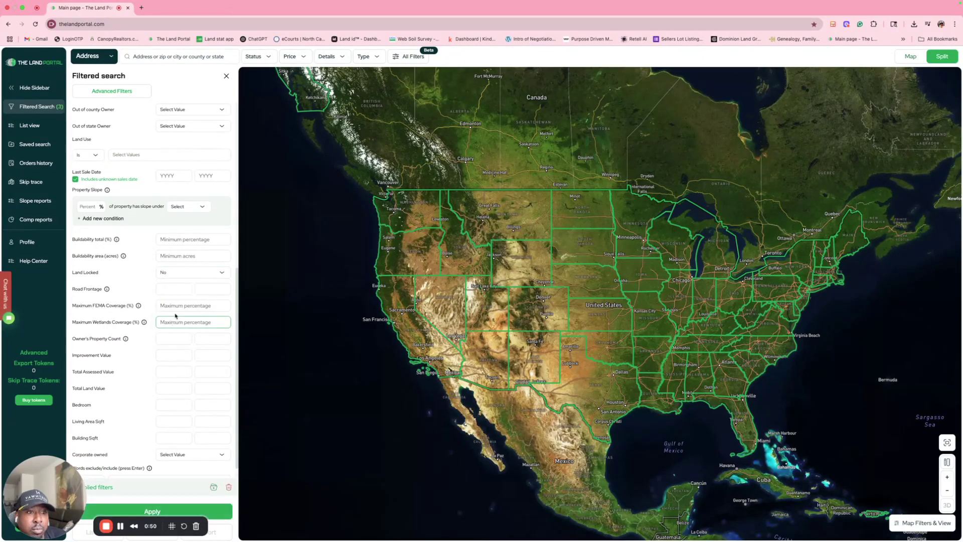
# Set both the maximum FEMA coverage and the maximum wetlands coverage to 0 percent
pyautogui.scroll(-1, 176, 316)
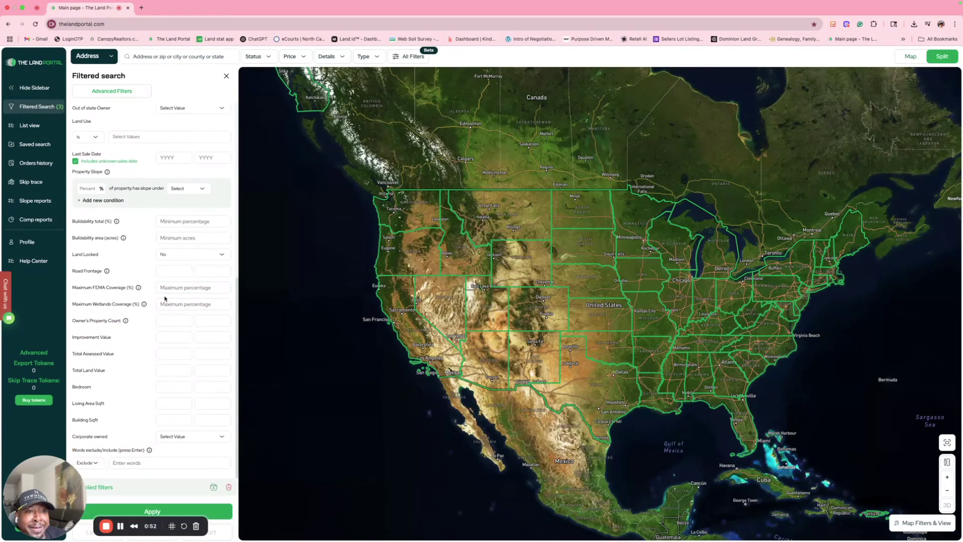
pyautogui.click(188, 288)
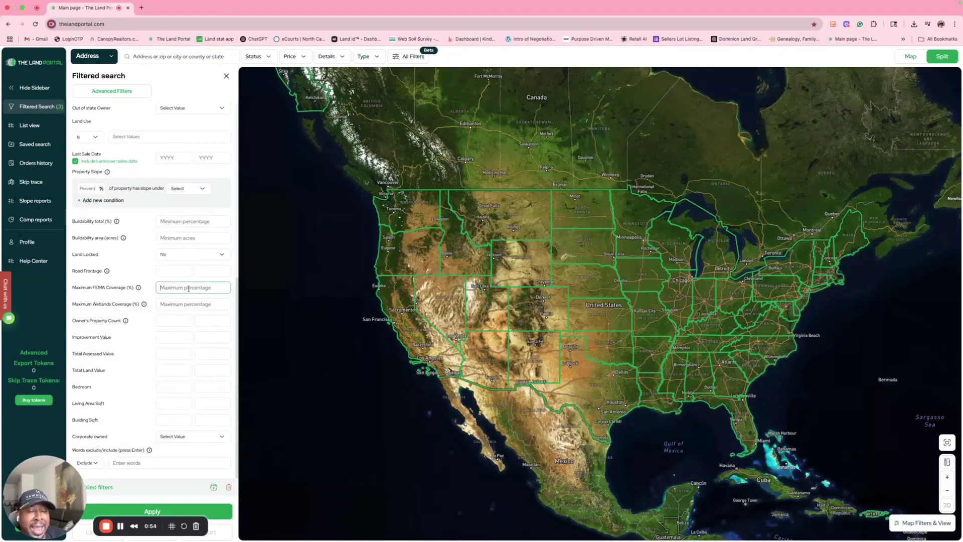
pyautogui.write('0')
pyautogui.press('Tab')
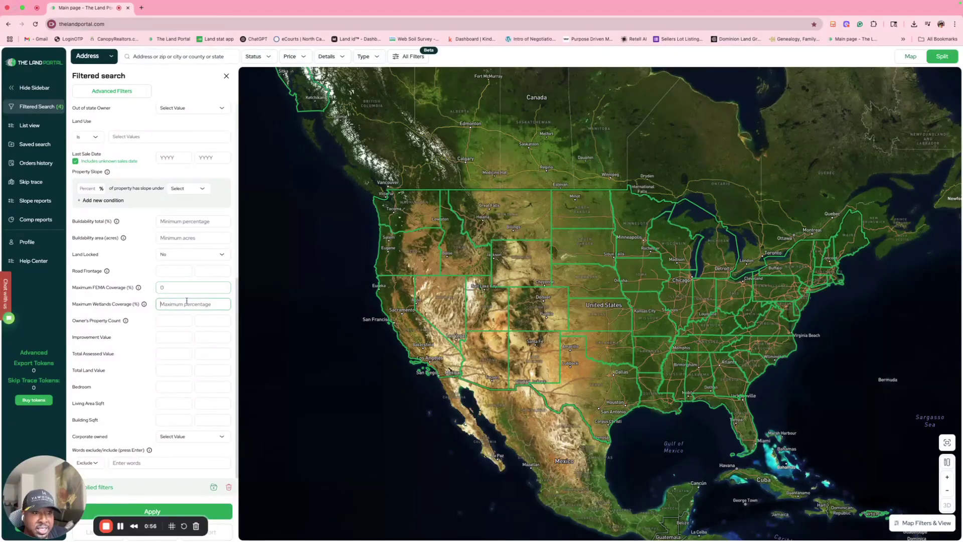
pyautogui.write('0')
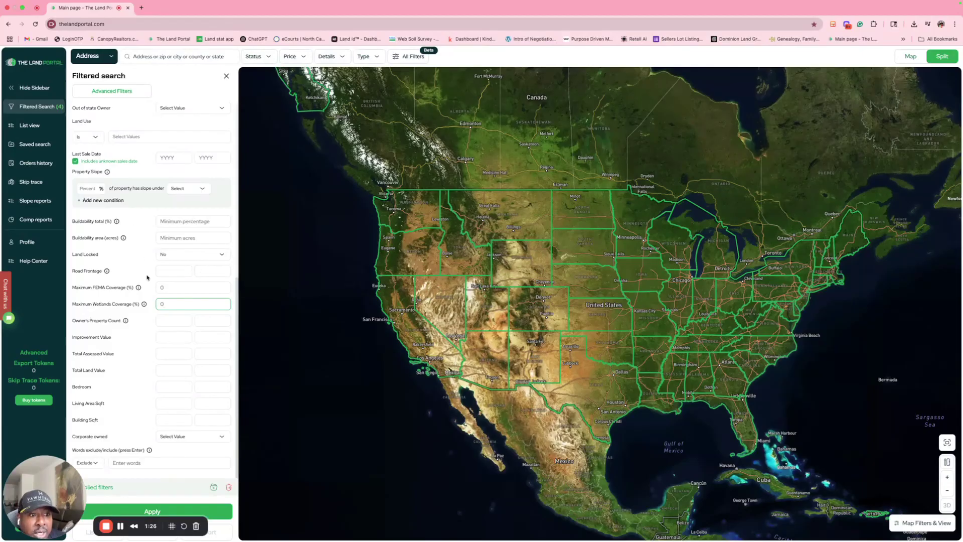
# Exclude active MLS for-sale listings from the search and check the options for MLS sold listings
pyautogui.scroll(2, 150, 281)
pyautogui.scroll(-2, 170, 311)
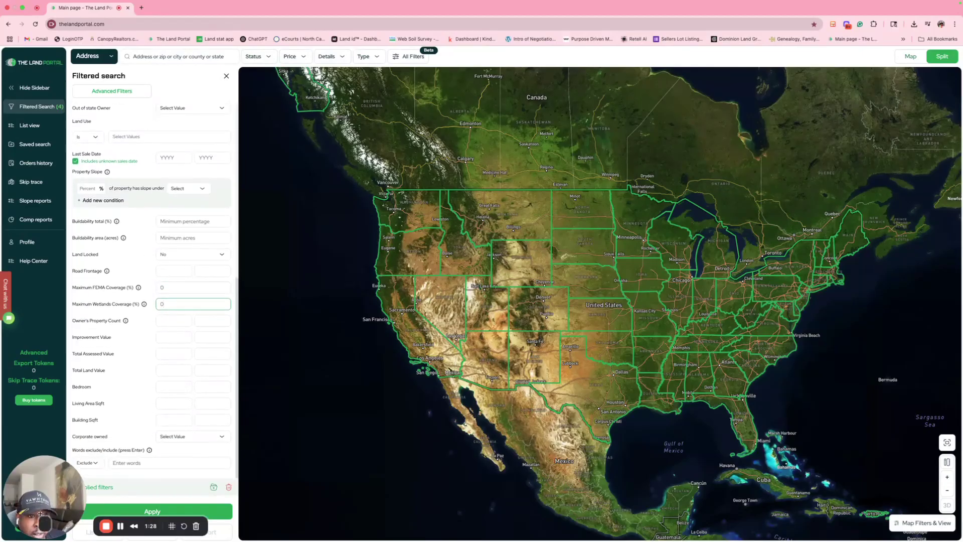
pyautogui.scroll(6, 200, 261)
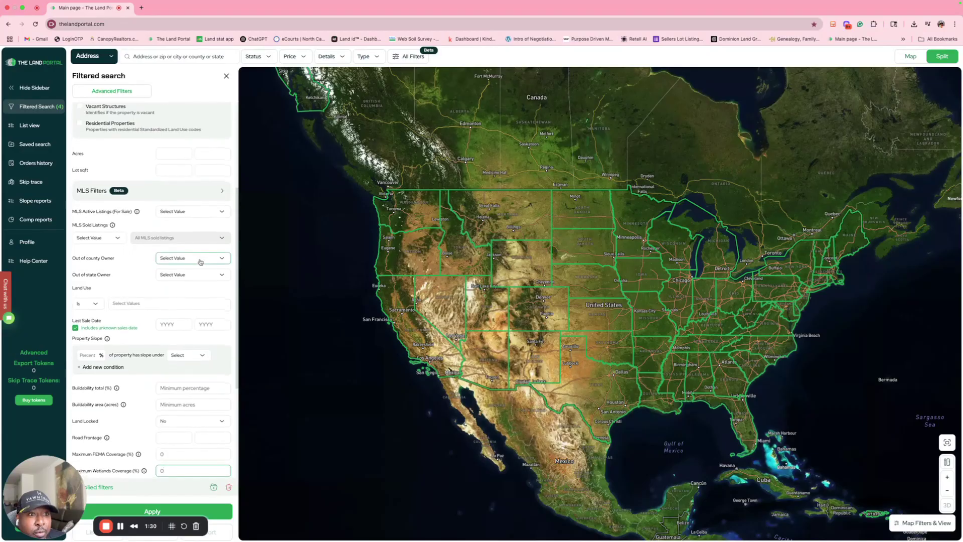
pyautogui.click(166, 215)
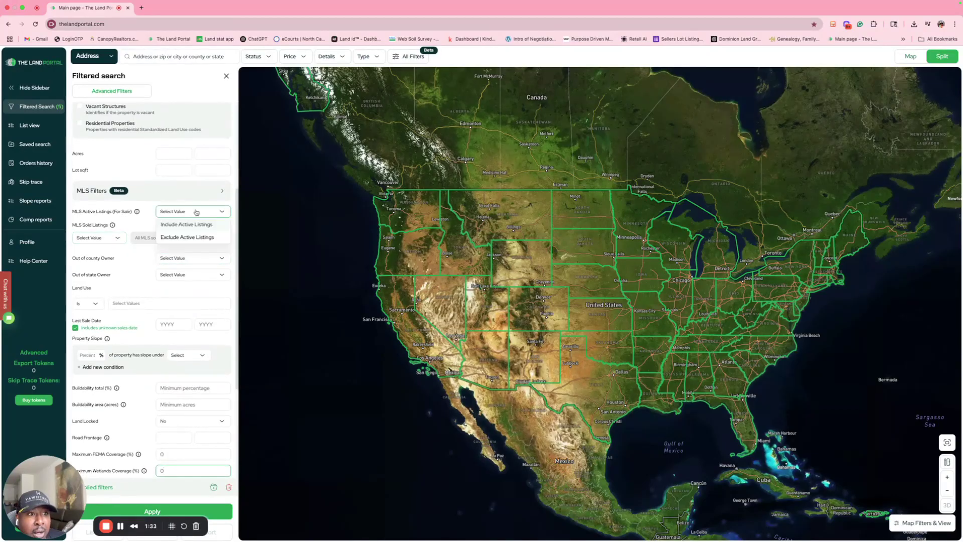
pyautogui.click(190, 243)
pyautogui.click(112, 238)
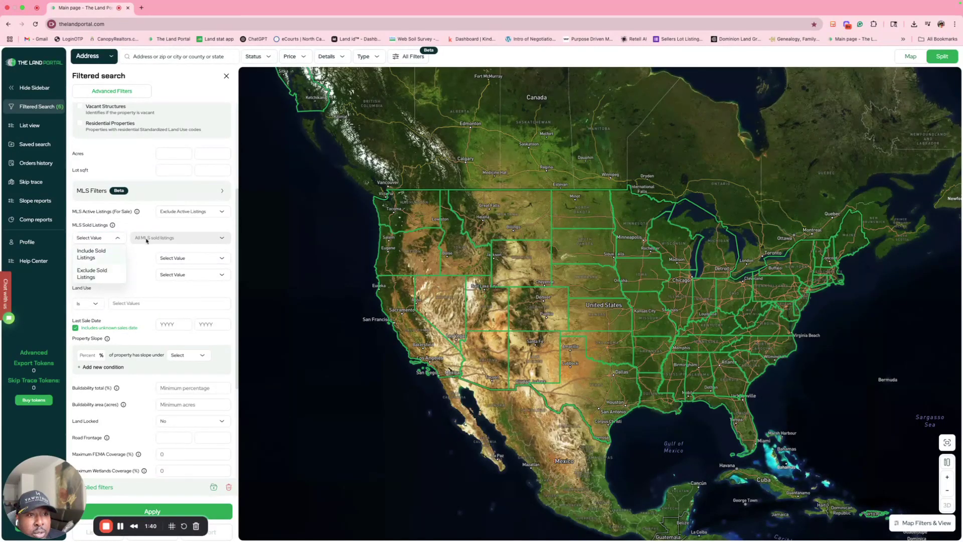
pyautogui.click(159, 227)
pyautogui.scroll(-3, 192, 321)
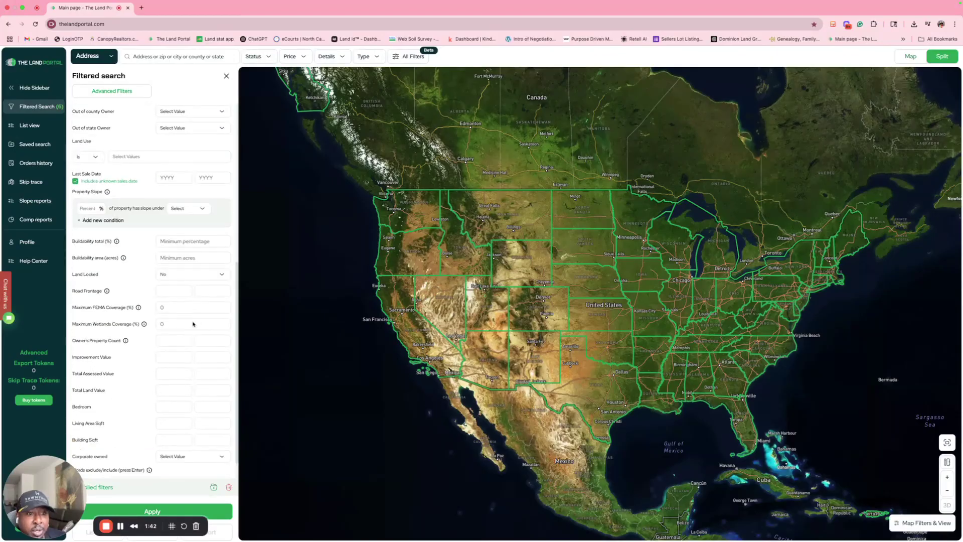
# Require 80% of the property to have a slope under 10% and apply the filters
pyautogui.click(168, 290)
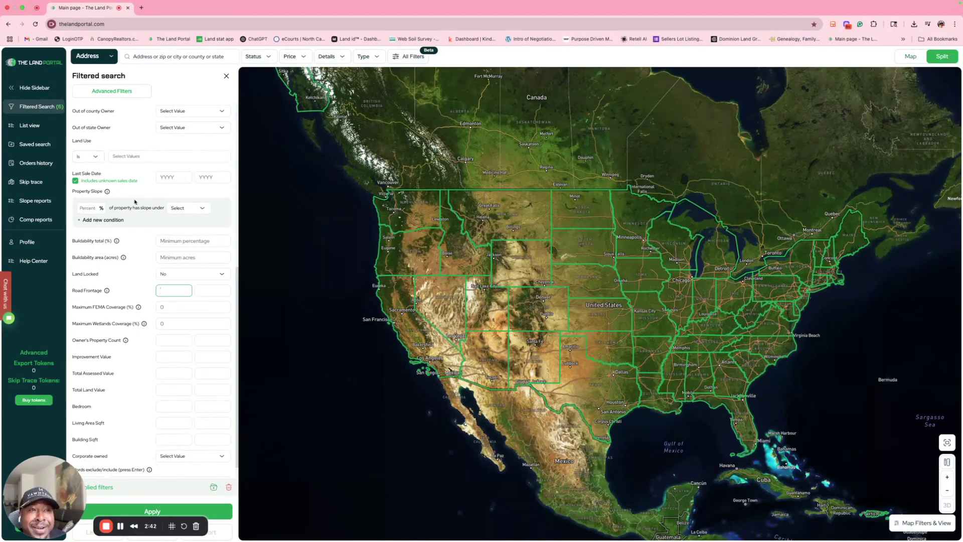
pyautogui.click(94, 207)
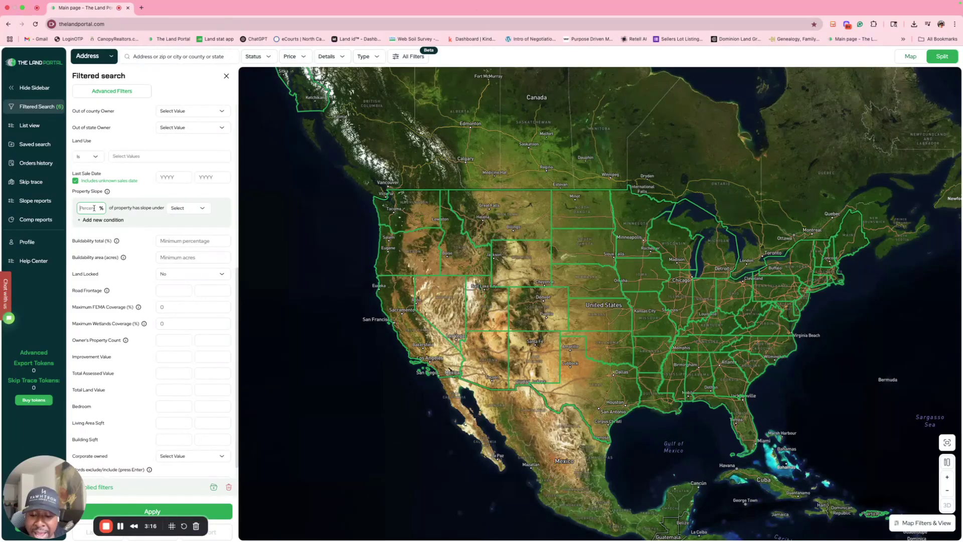
pyautogui.write('80')
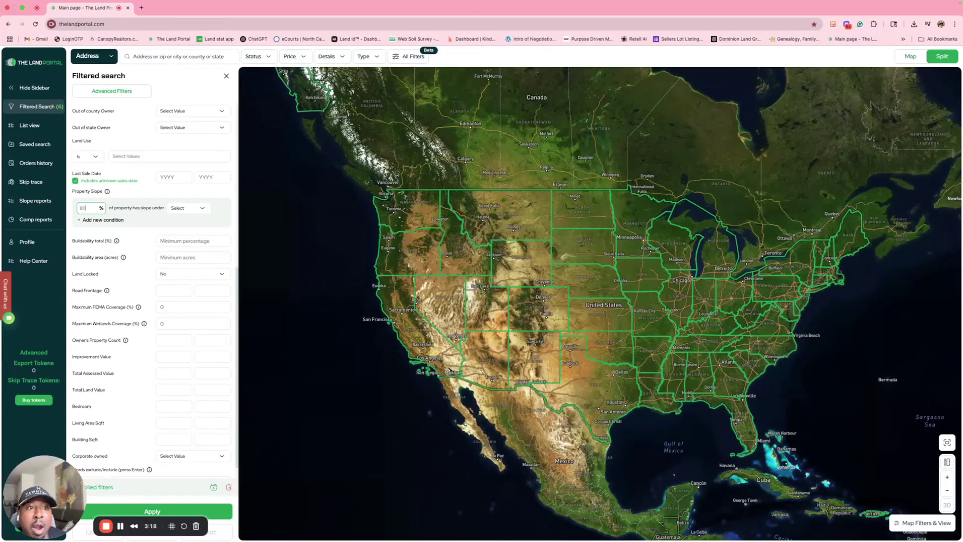
pyautogui.click(178, 207)
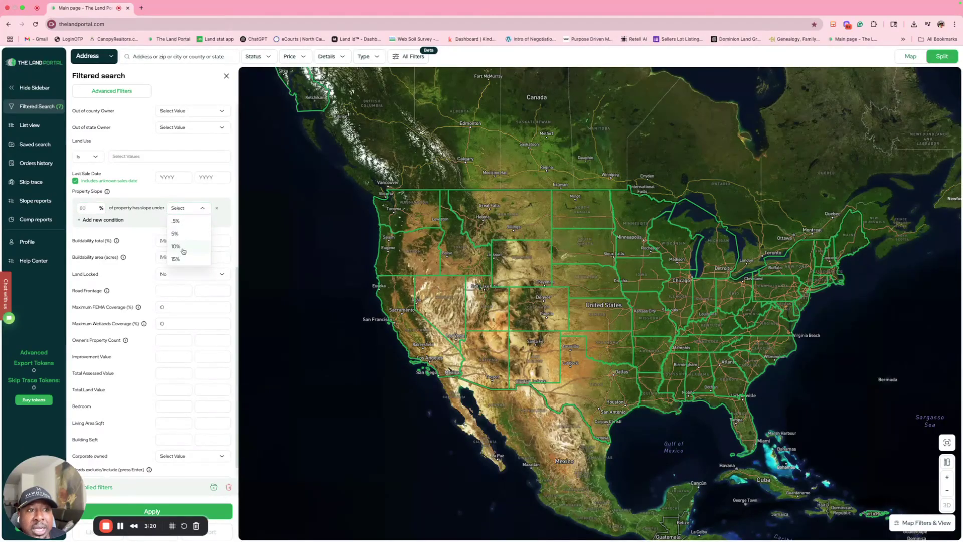
pyautogui.click(180, 248)
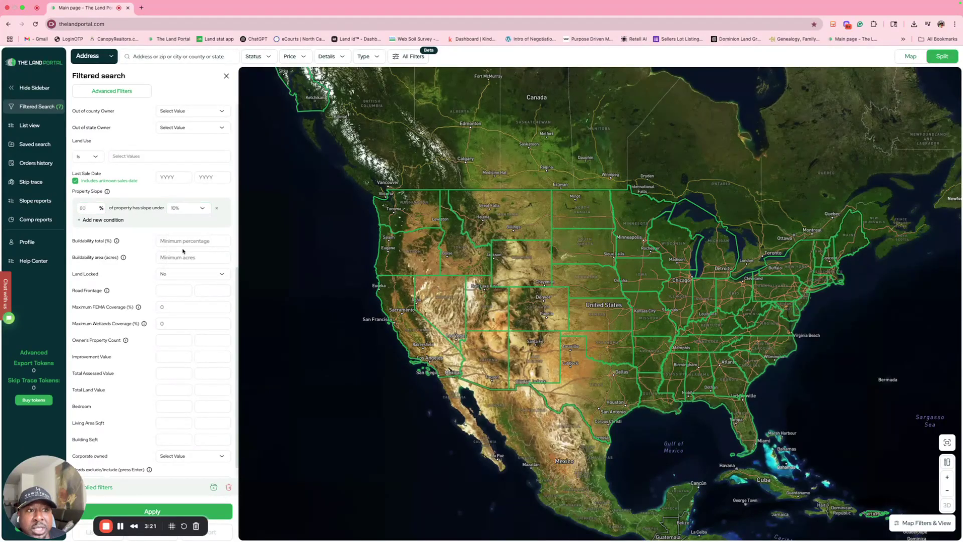
pyautogui.click(115, 508)
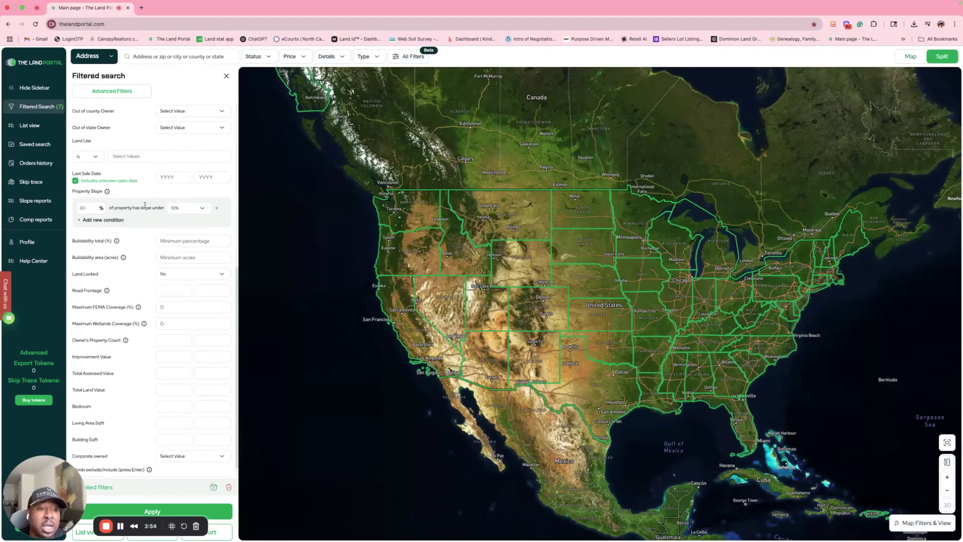
pyautogui.scroll(-1, 168, 302)
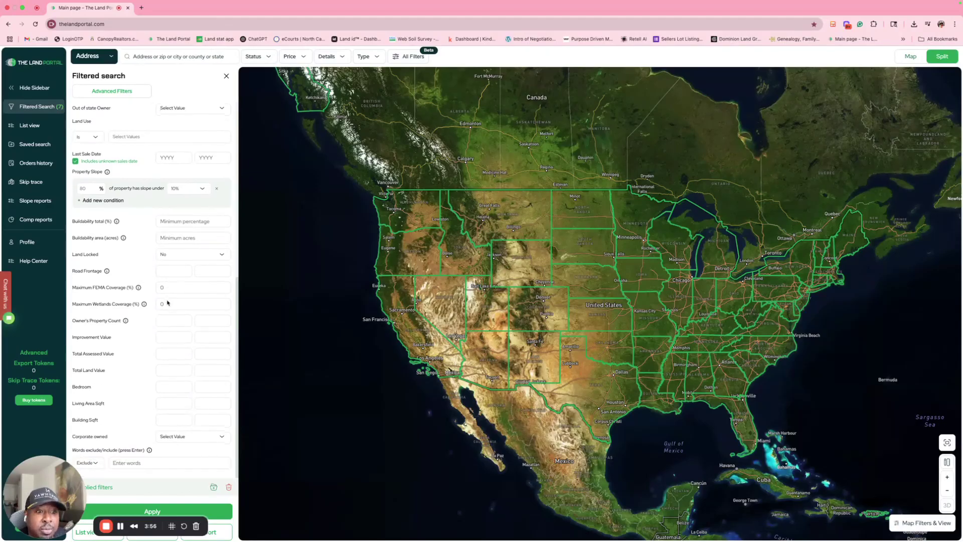
pyautogui.click(167, 300)
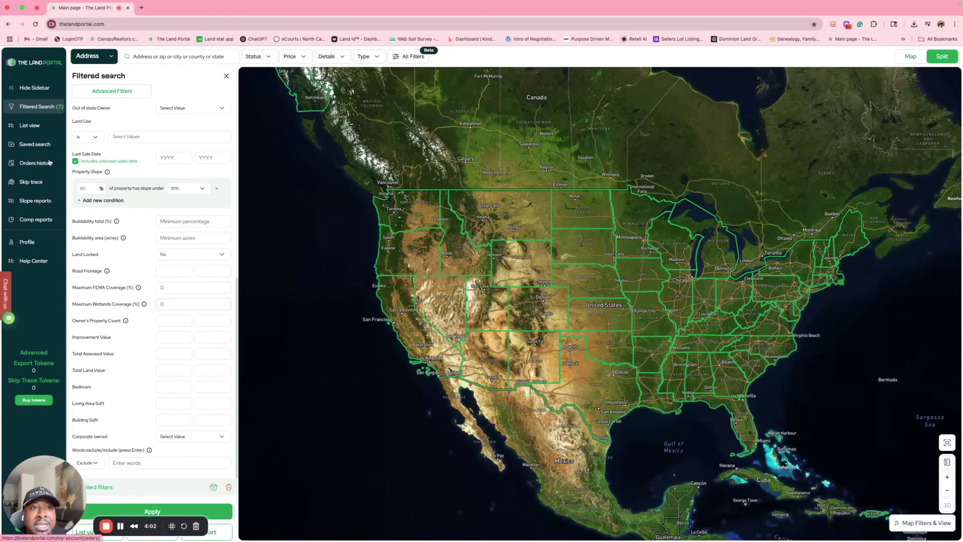
# Open the third comp report in the list of comp reports, dated 06-02-2025
pyautogui.click(34, 221)
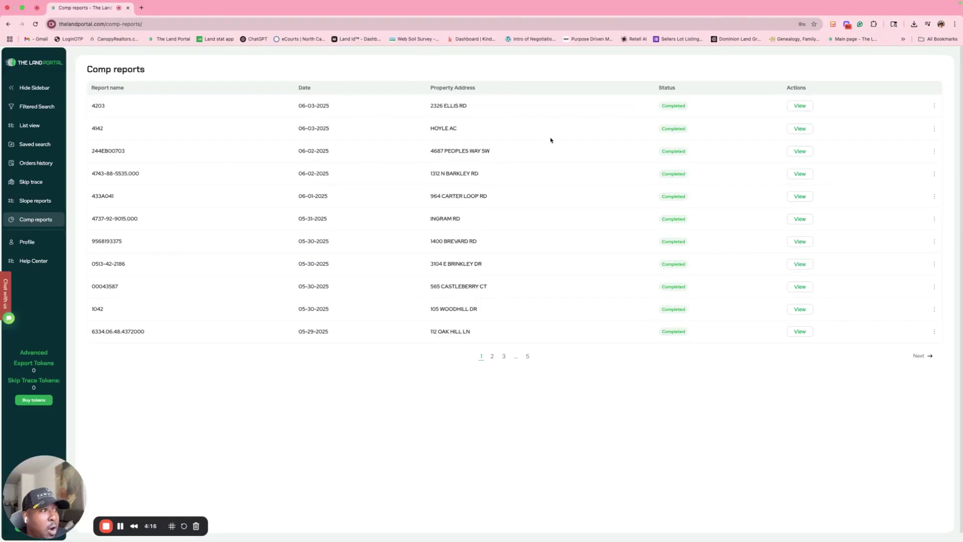
pyautogui.click(800, 152)
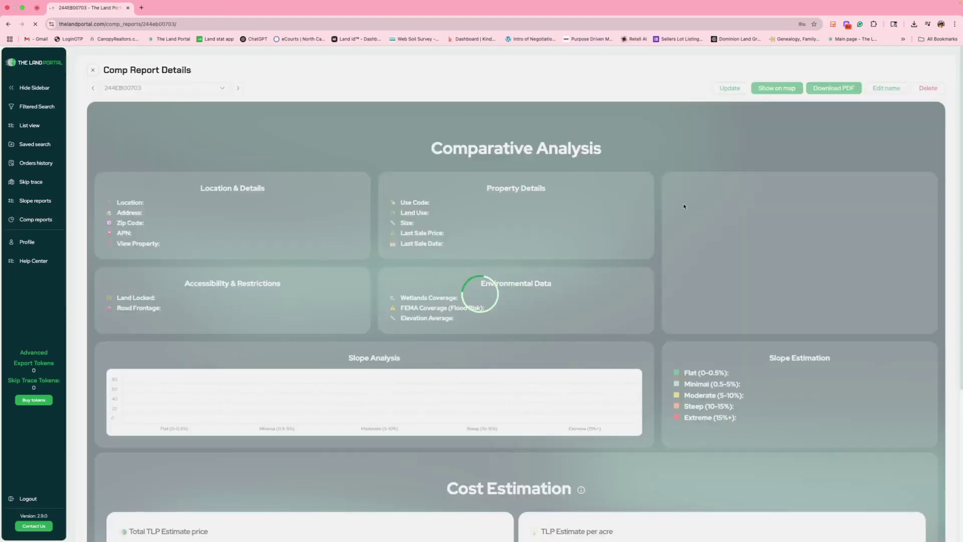
# Examine the comp report's property details, slope analysis, cost estimation, similar plots and price distribution chart
pyautogui.scroll(-2, 668, 242)
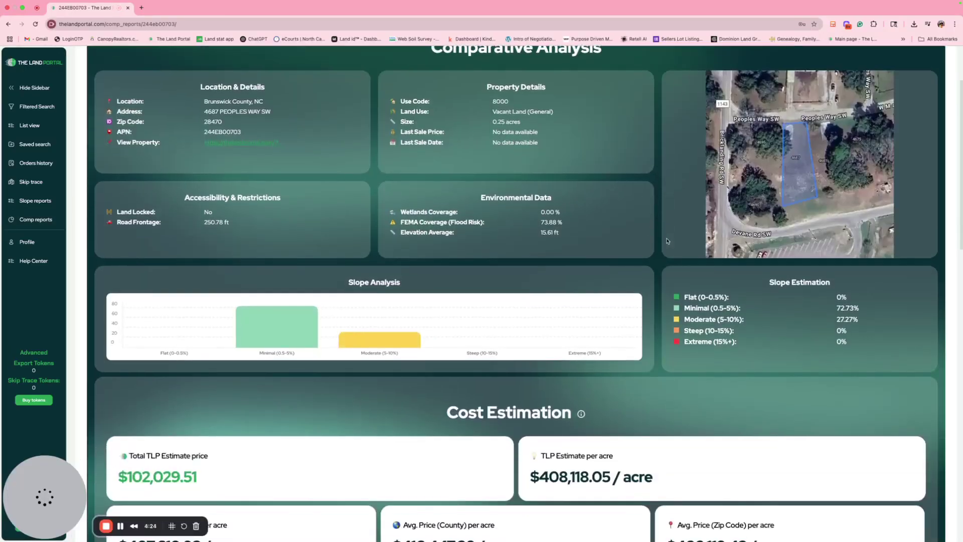
pyautogui.scroll(-5, 667, 241)
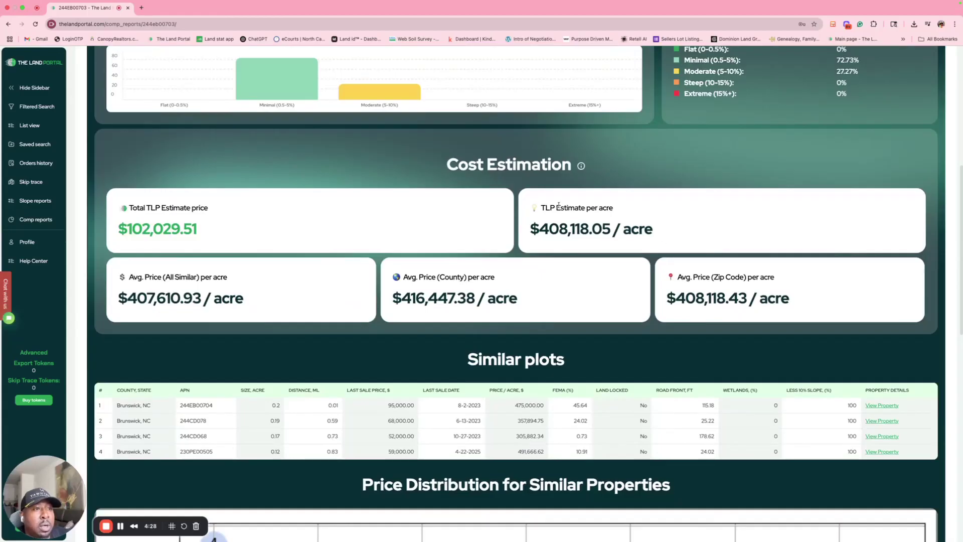
pyautogui.scroll(1, 558, 206)
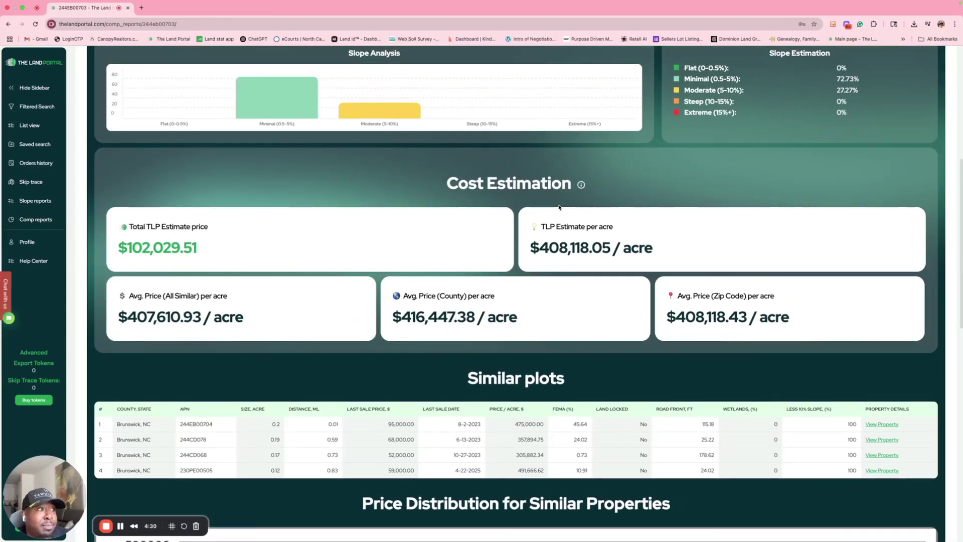
pyautogui.scroll(3, 559, 206)
pyautogui.scroll(-3, 559, 206)
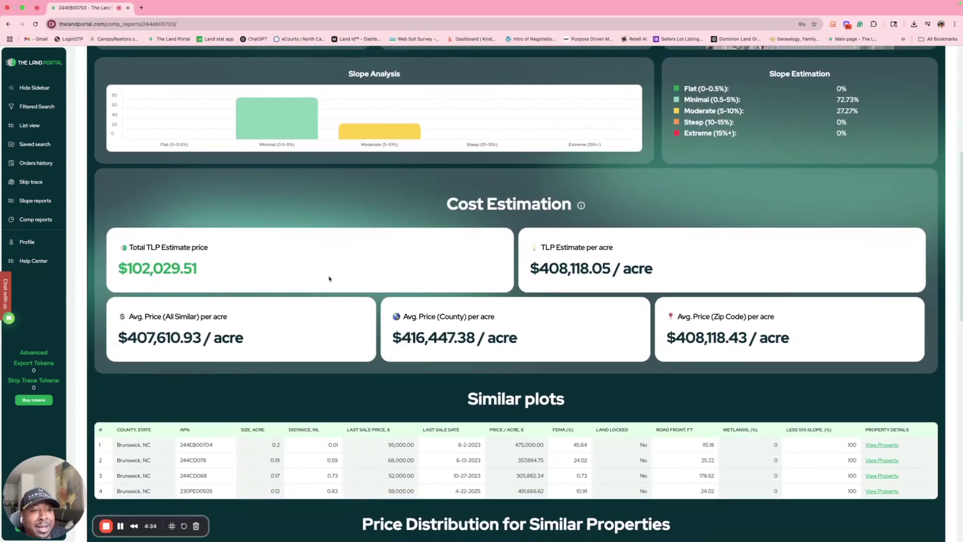
pyautogui.scroll(2, 329, 279)
pyautogui.scroll(-4, 329, 278)
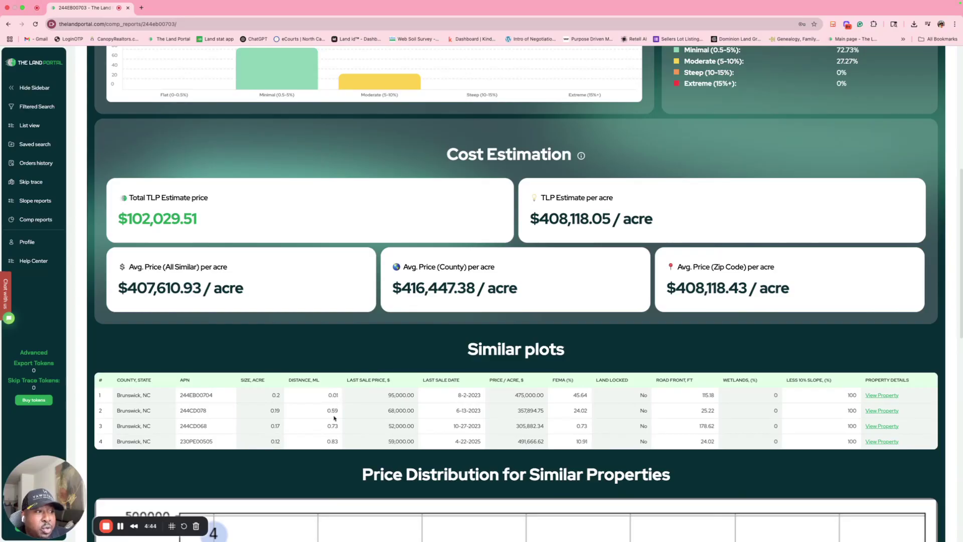
pyautogui.scroll(-3, 376, 404)
pyautogui.scroll(-8, 376, 402)
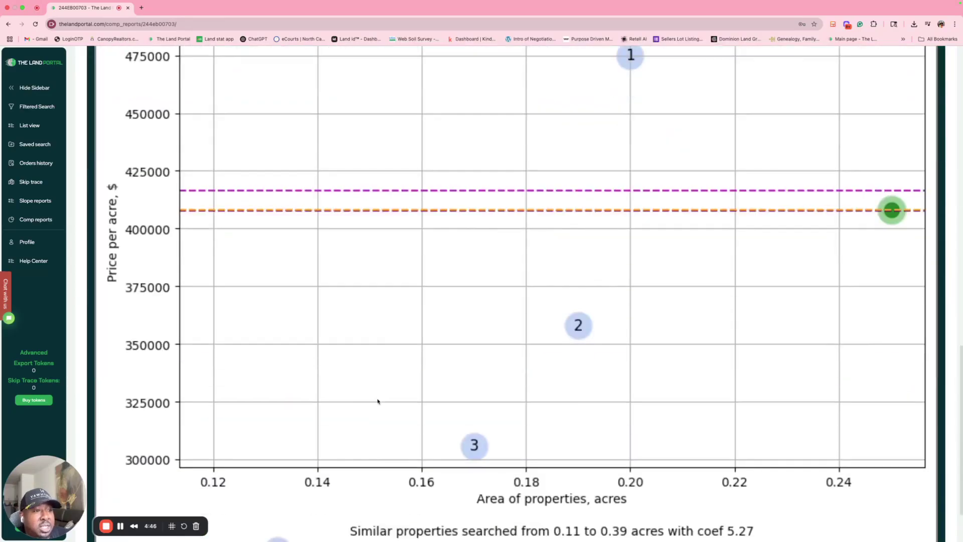
pyautogui.scroll(15, 378, 401)
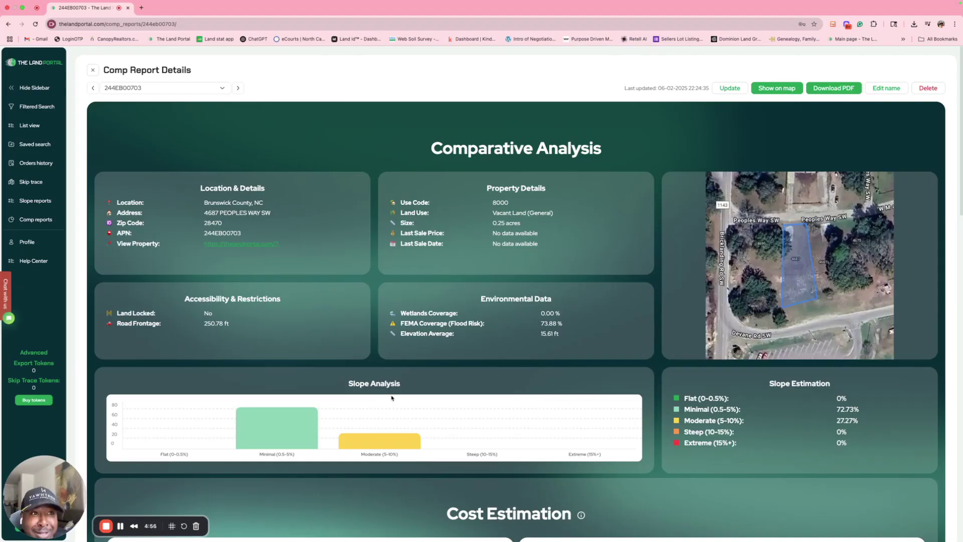
pyautogui.scroll(-7, 340, 292)
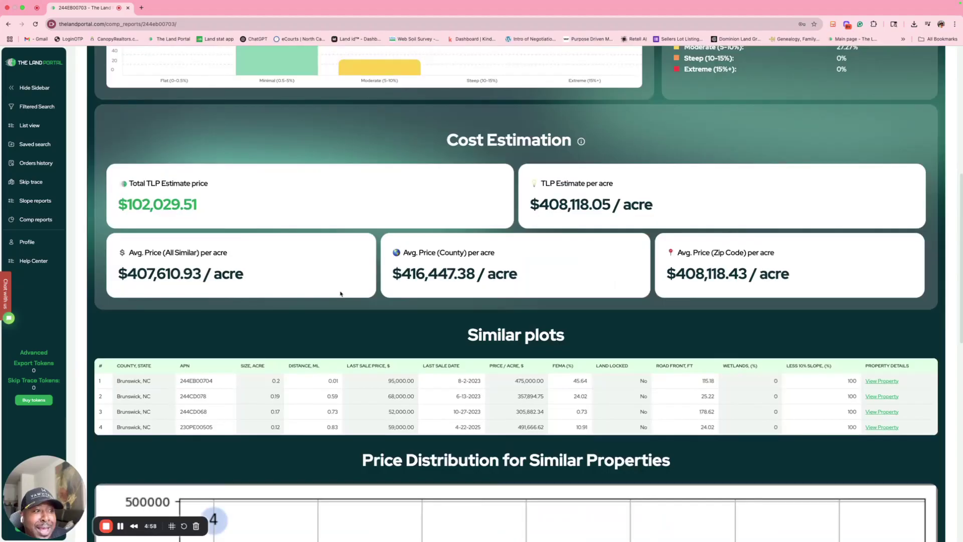
pyautogui.scroll(-3, 340, 293)
pyautogui.scroll(3, 340, 293)
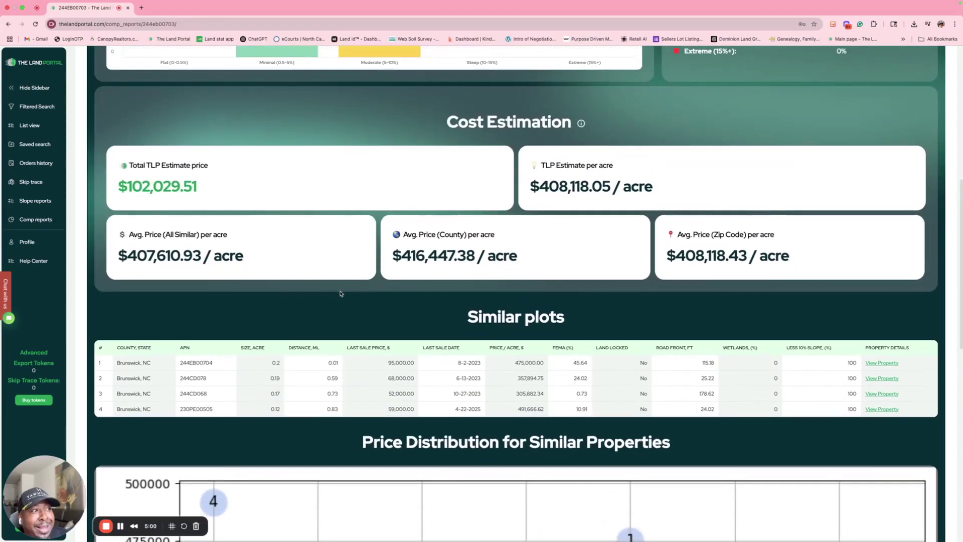
# Open the skip trace history and download the results of the newest order, dated 06-02-2025, as a CSV file
pyautogui.scroll(3, 340, 294)
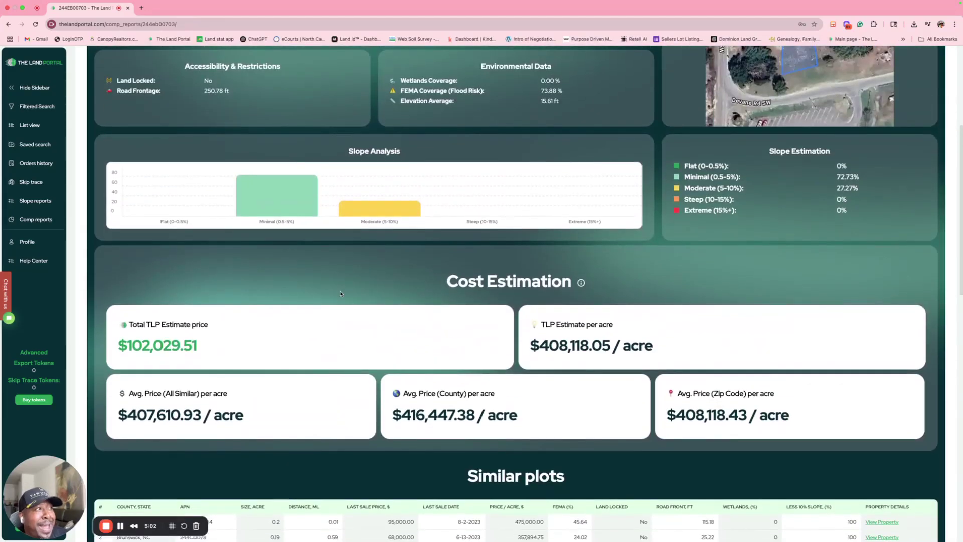
pyautogui.scroll(5, 340, 293)
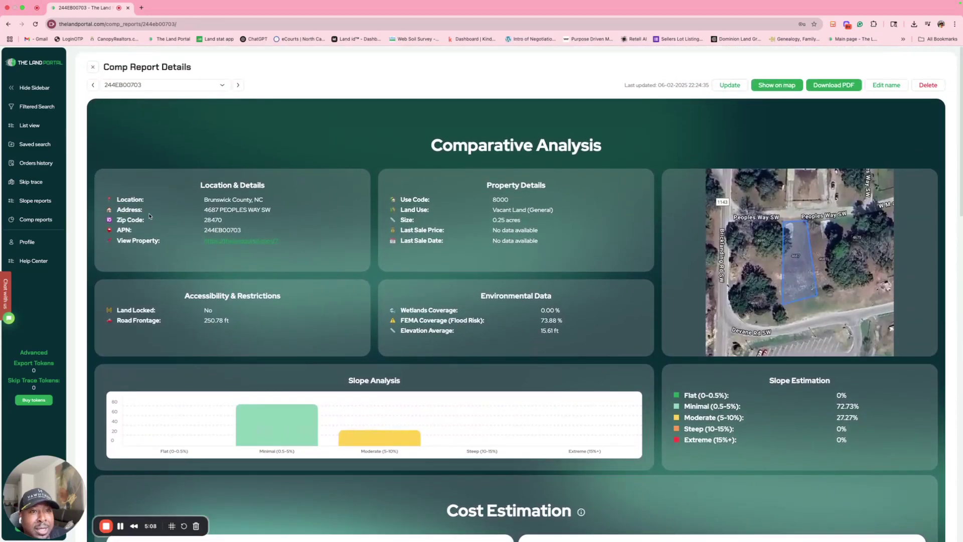
pyautogui.click(42, 187)
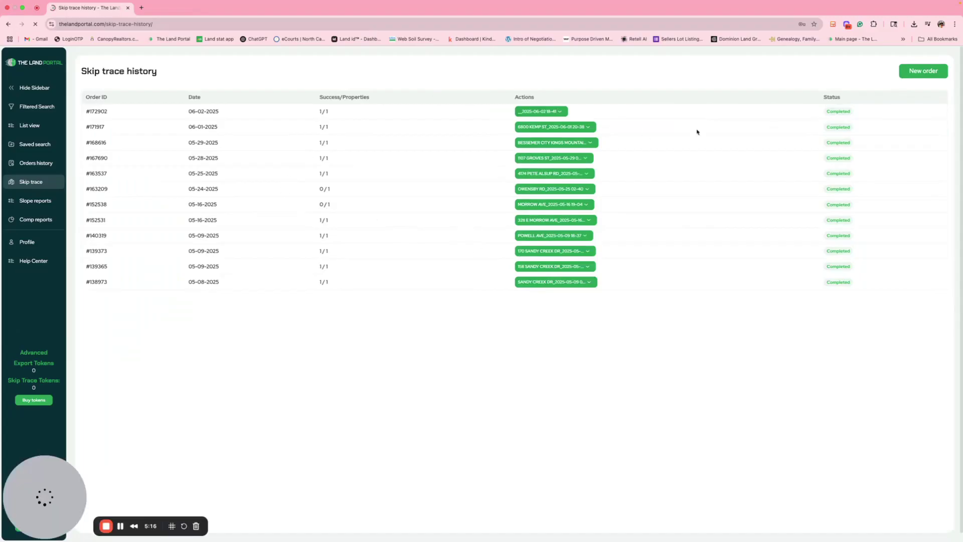
pyautogui.click(559, 113)
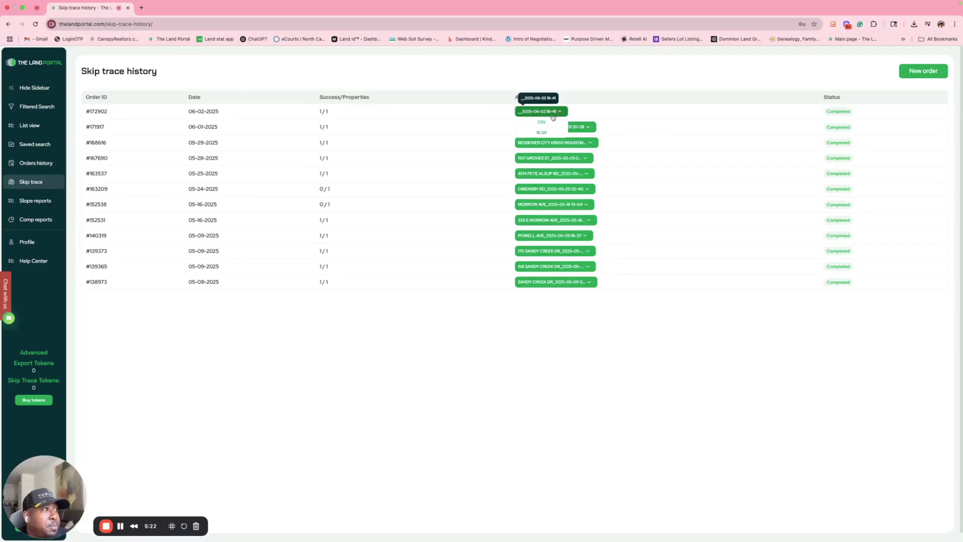
pyautogui.click(548, 121)
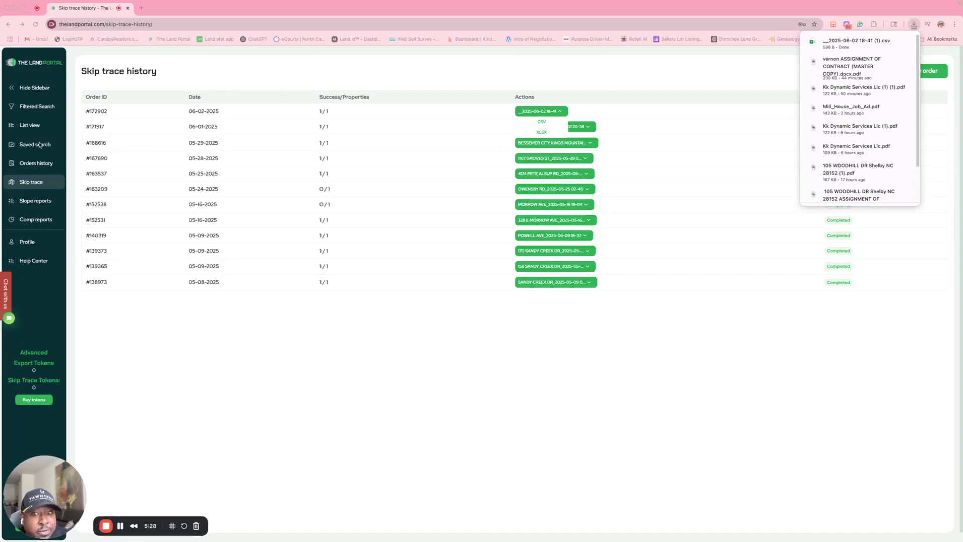
pyautogui.click(161, 162)
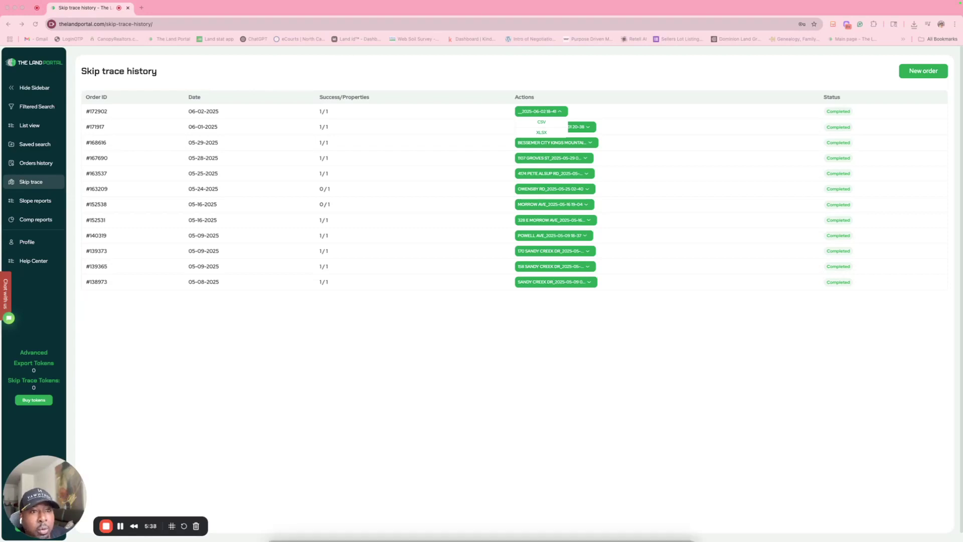
pyautogui.hotkey('ctrl', 'Up')
pyautogui.hotkey('ctrl', 'Up')
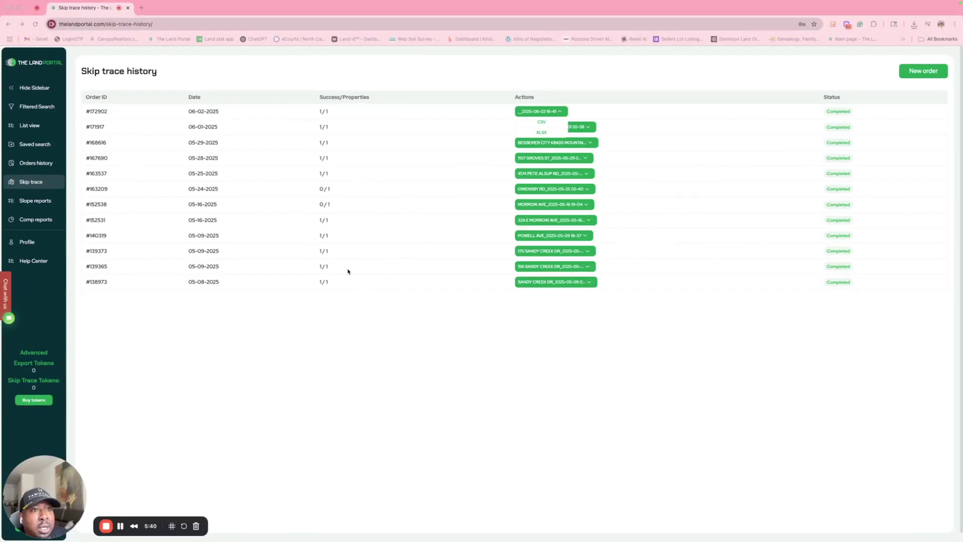
pyautogui.scroll(-1, 348, 271)
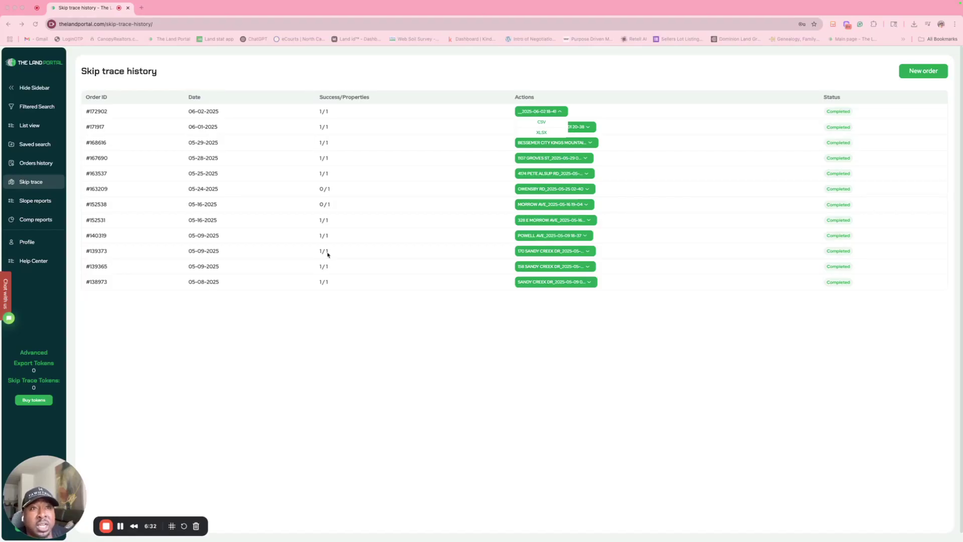
# Return from the skip trace history to the filtered property search
pyautogui.click(39, 106)
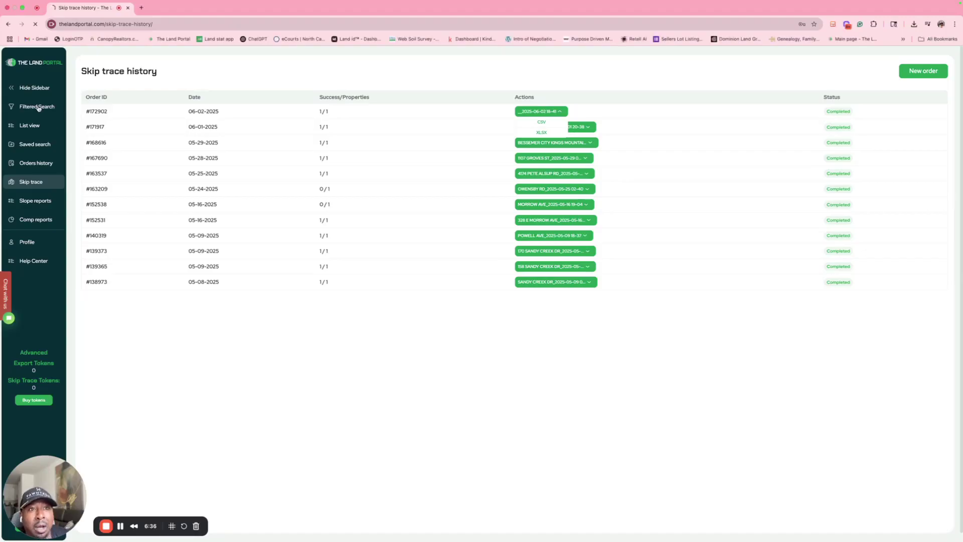